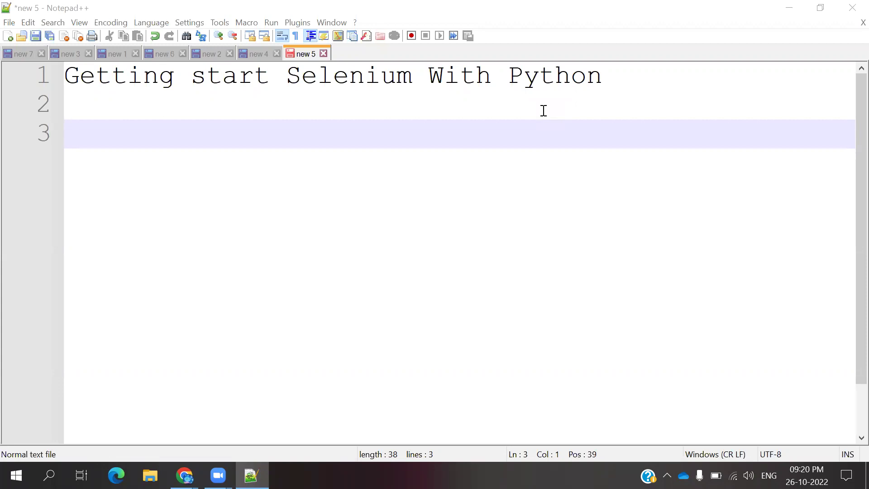
Under the title, list IDE, WEbDriver and Grid on separate lines, then switch to Chrome.
{"action": "left_click", "coordinate": [543, 111]}
{"action": "left_click", "coordinate": [489, 150]}
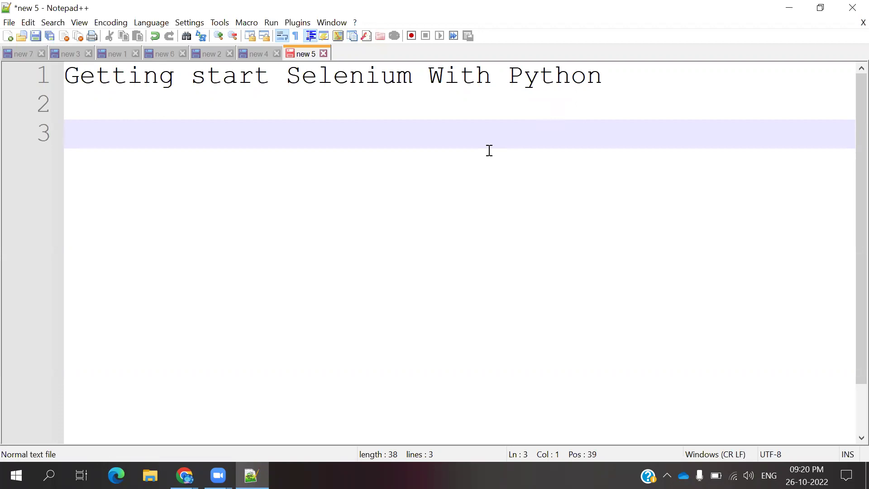
{"action": "type", "text": "IDE"}
{"action": "key", "text": "Return"}
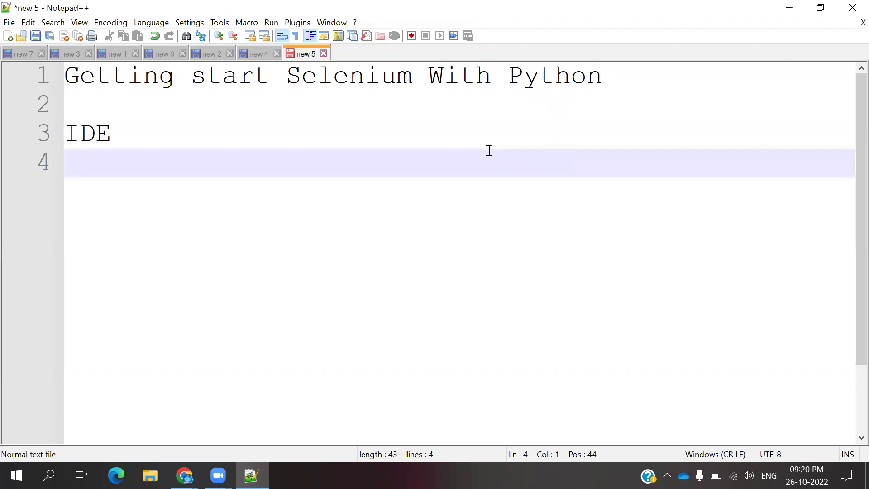
{"action": "type", "text": "WEbDriver"}
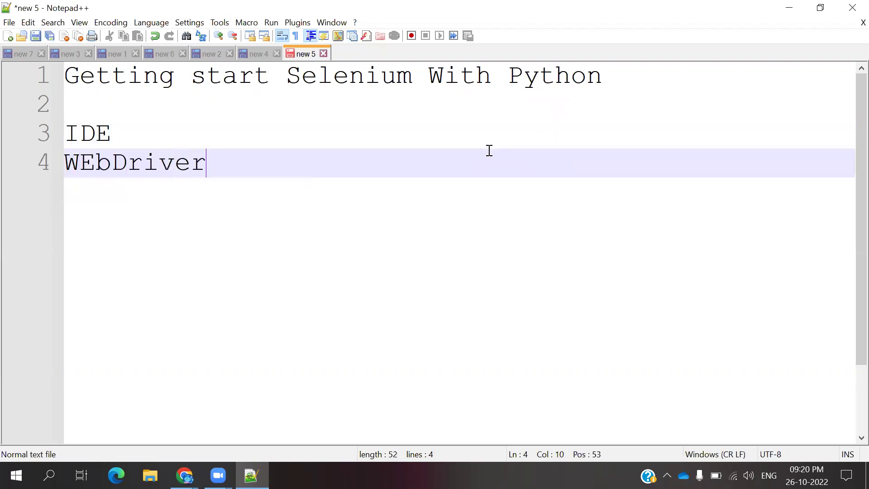
{"action": "key", "text": "Return"}
{"action": "type", "text": "Gri"}
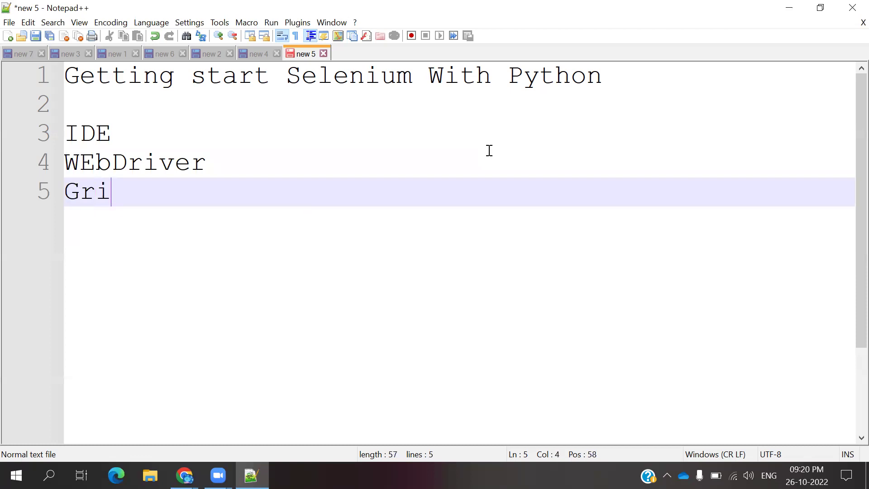
{"action": "type", "text": "d"}
{"action": "key", "text": "Return"}
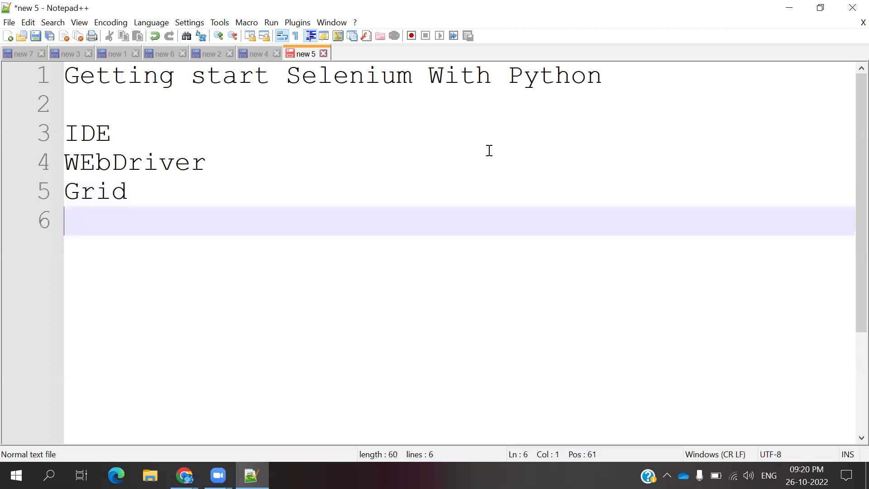
{"action": "key", "text": "alt+Tab"}
{"action": "key", "text": "alt+Tab"}
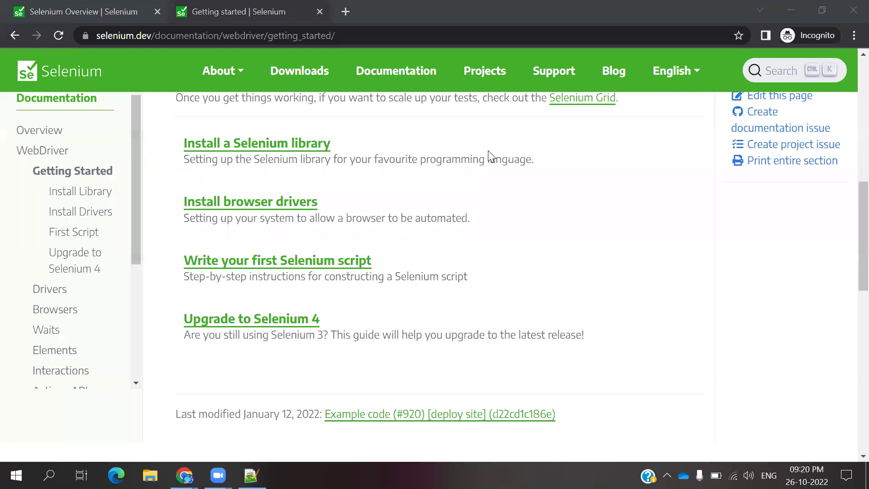
Read the WebDriver, IDE and Grid sections of the Selenium Overview page, then return to Notepad++.
{"action": "left_click", "coordinate": [108, 9]}
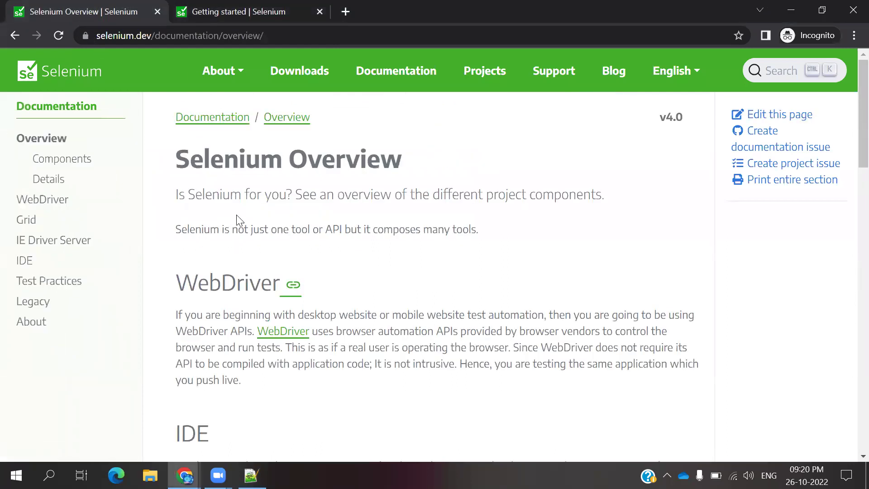
{"action": "scroll", "coordinate": [242, 218], "scroll_direction": "down", "scroll_amount": 1}
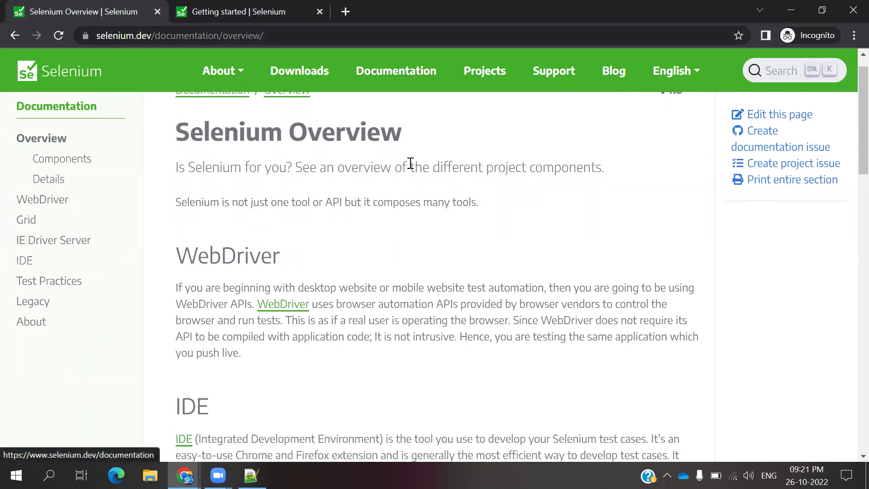
{"action": "scroll", "coordinate": [411, 164], "scroll_direction": "down", "scroll_amount": 5}
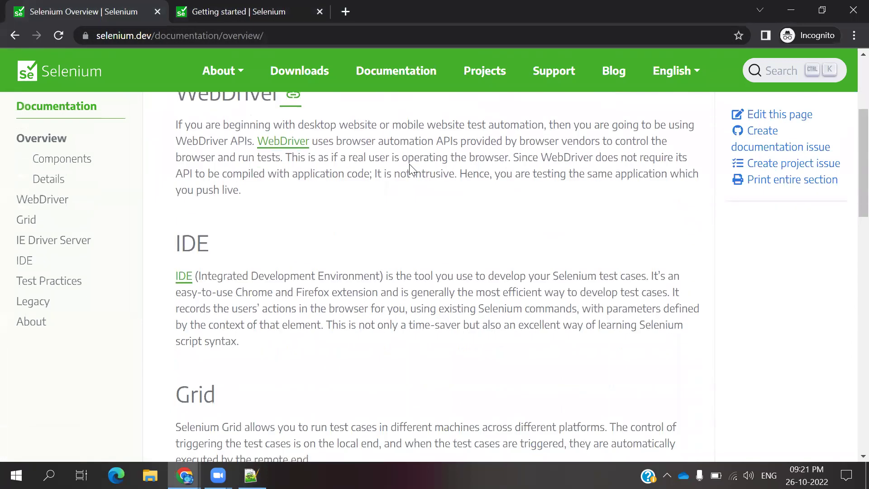
{"action": "scroll", "coordinate": [409, 166], "scroll_direction": "down", "scroll_amount": 8}
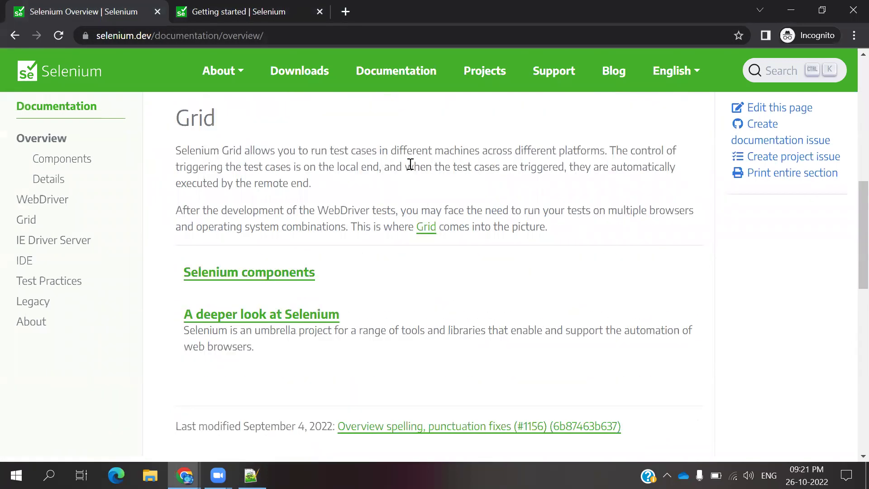
{"action": "scroll", "coordinate": [411, 164], "scroll_direction": "up", "scroll_amount": 1}
{"action": "scroll", "coordinate": [411, 164], "scroll_direction": "up", "scroll_amount": 11}
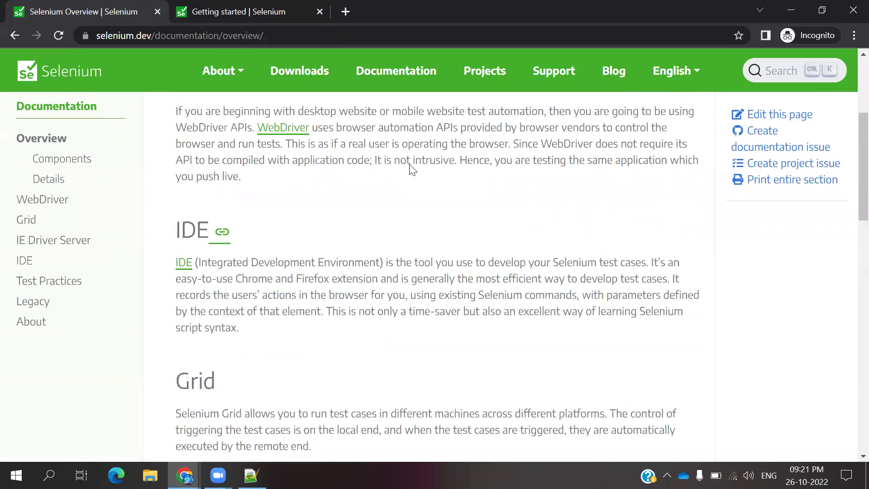
{"action": "scroll", "coordinate": [412, 169], "scroll_direction": "up", "scroll_amount": 4}
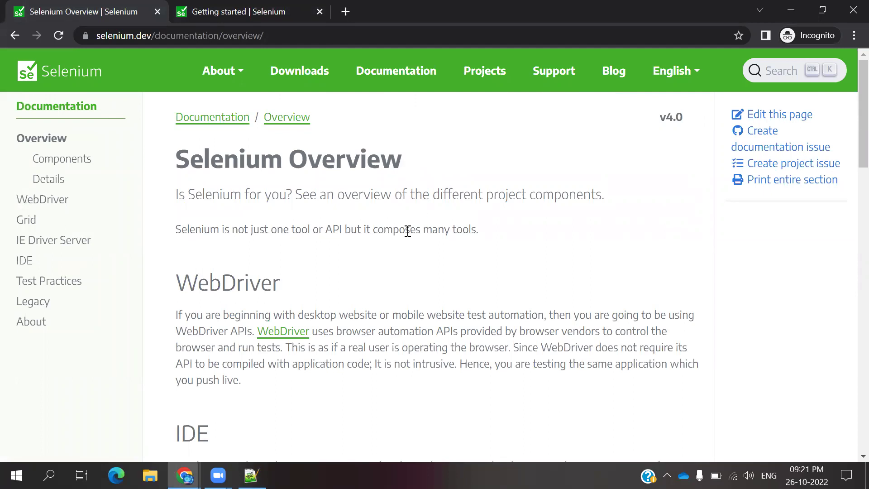
{"action": "scroll", "coordinate": [408, 231], "scroll_direction": "down", "scroll_amount": 2}
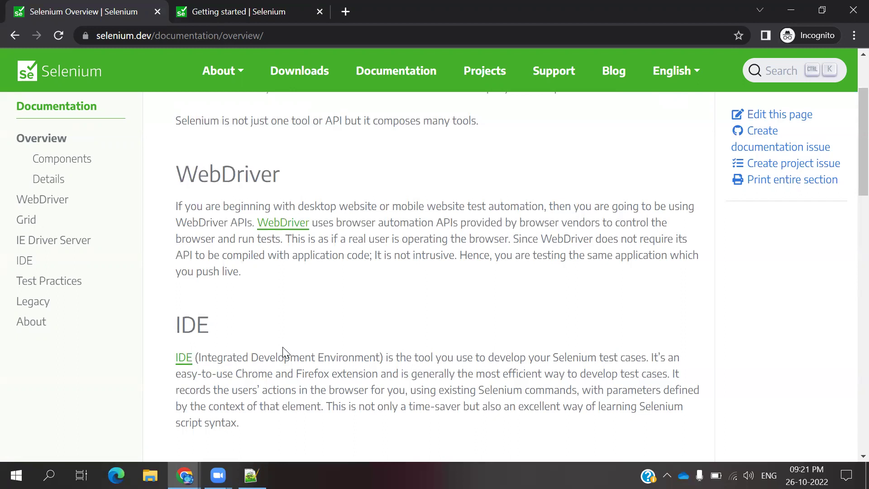
{"action": "scroll", "coordinate": [283, 347], "scroll_direction": "down", "scroll_amount": 4}
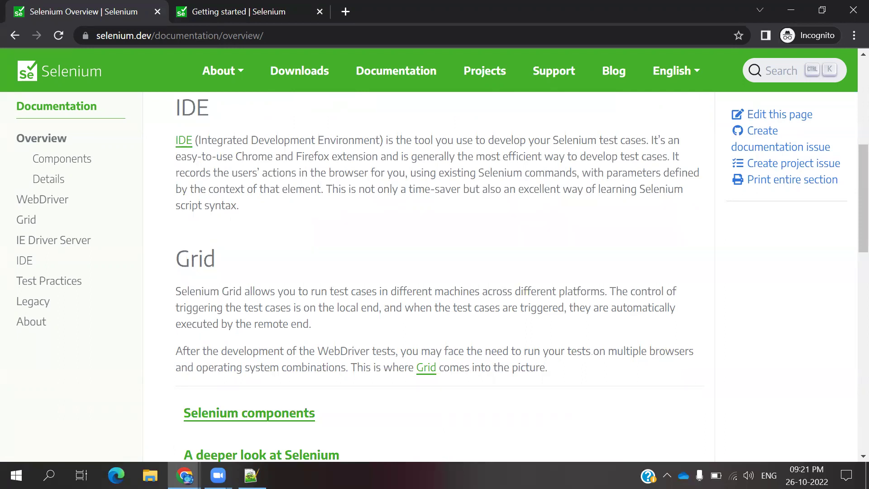
{"action": "left_click", "coordinate": [252, 475]}
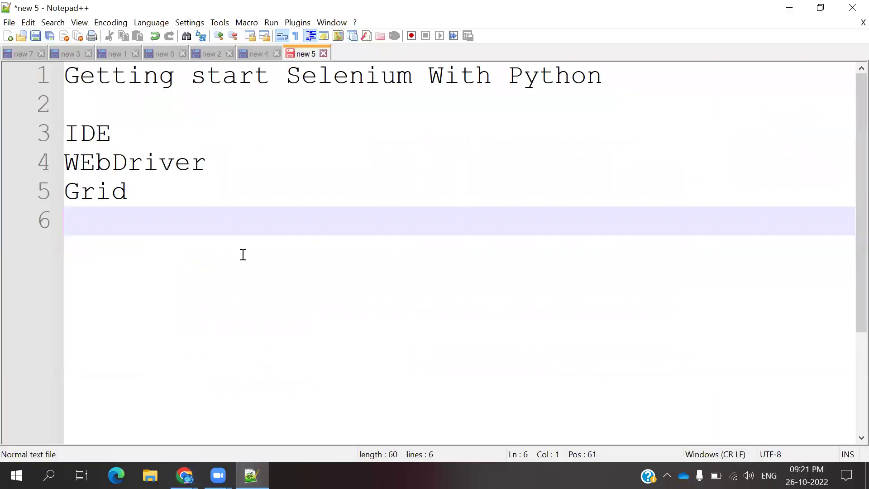
Leave a blank line after Grid and write UI on line 7.
{"action": "key", "text": "Return"}
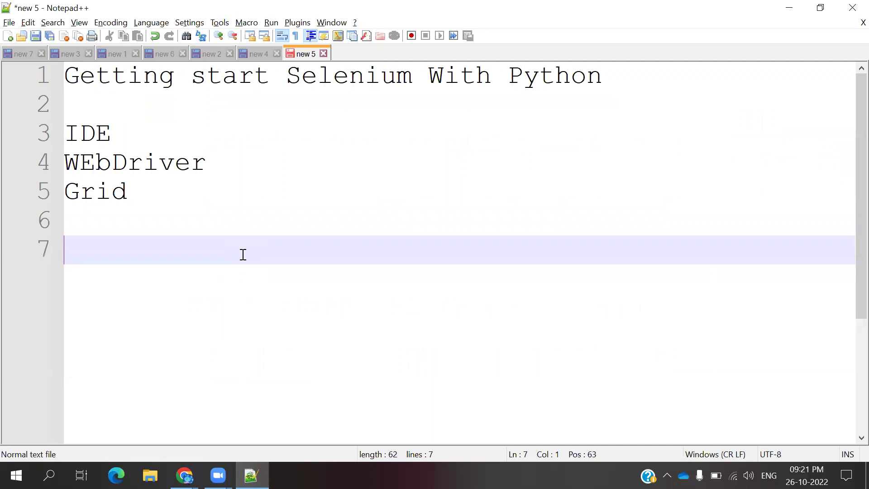
{"action": "type", "text": "UI"}
Retype UI and add the line 'Selenium supprot all programms' below it.
{"action": "type", "text": "S"}
{"action": "key", "text": "BackSpace"}
{"action": "key", "text": "BackSpace"}
{"action": "key", "text": "BackSpace"}
{"action": "type", "text": "UI"}
{"action": "key", "text": "Return"}
{"action": "type", "text": "Seleniu"}
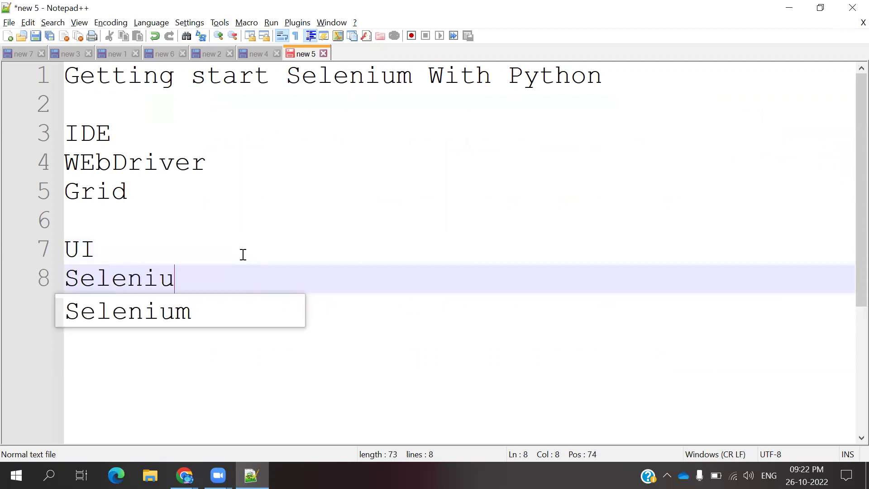
{"action": "type", "text": "m supprot "}
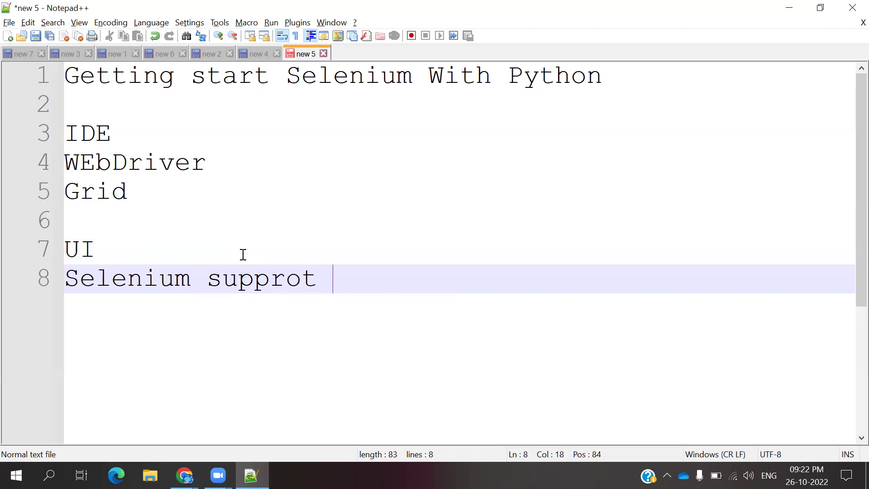
{"action": "type", "text": "all programms"}
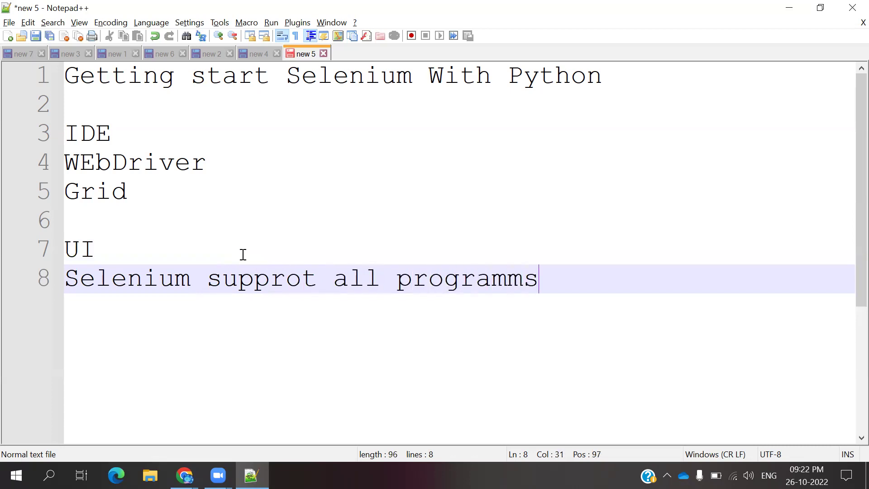
List the languages java, python, ruby and javascript on separate lines.
{"action": "key", "text": "Return"}
{"action": "key", "text": "Return"}
{"action": "type", "text": "java"}
{"action": "key", "text": "Return"}
{"action": "type", "text": "ython"}
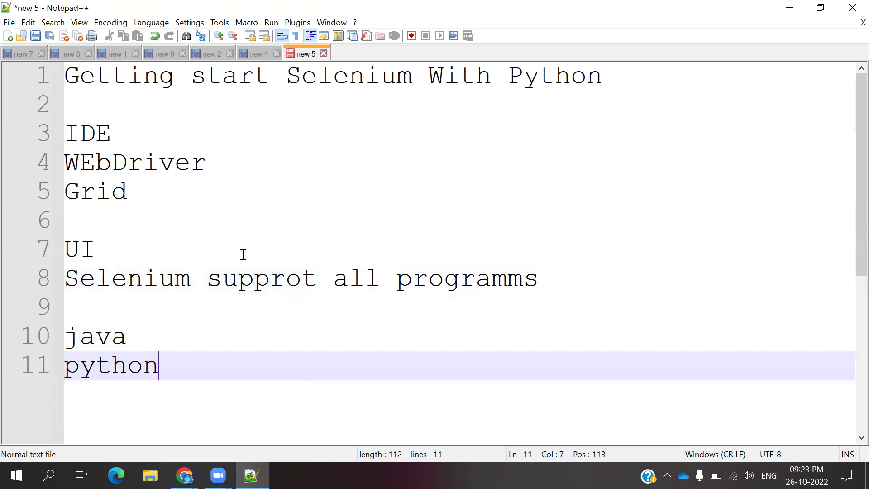
{"action": "key", "text": "Return"}
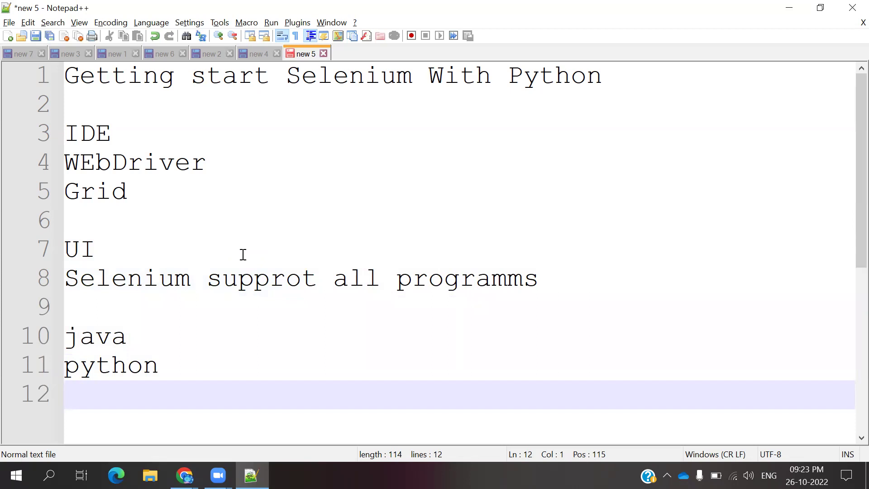
{"action": "type", "text": "ruby"}
{"action": "key", "text": "Return"}
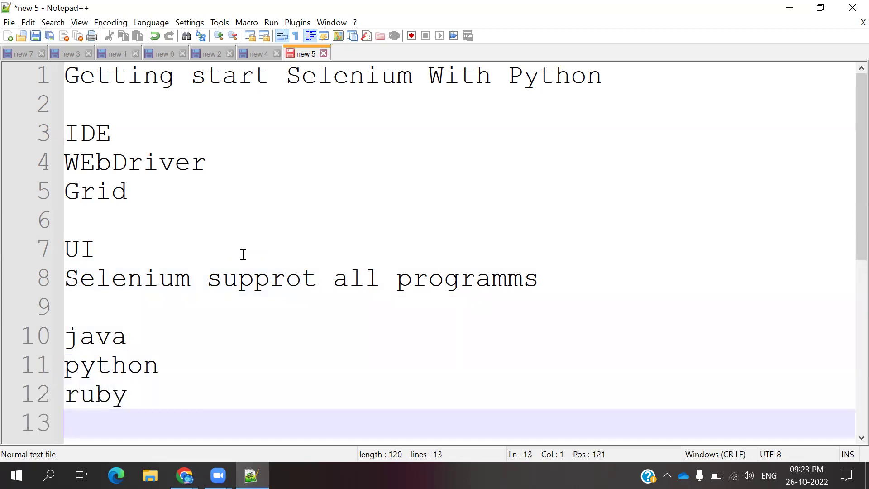
{"action": "type", "text": "javascript"}
{"action": "key", "text": "Return"}
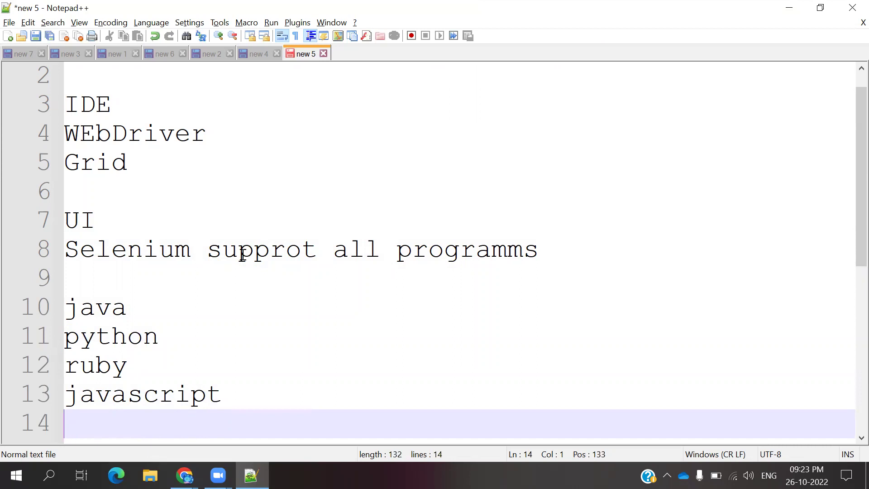
Append '- selenium' to the java and python lines, then switch to the Selenium Overview page.
{"action": "key", "text": "Up"}
{"action": "key", "text": "Up"}
{"action": "key", "text": "Up"}
{"action": "key", "text": "Up"}
{"action": "key", "text": "Right"}
{"action": "key", "text": "Right"}
{"action": "key", "text": "Right"}
{"action": "key", "text": "Right"}
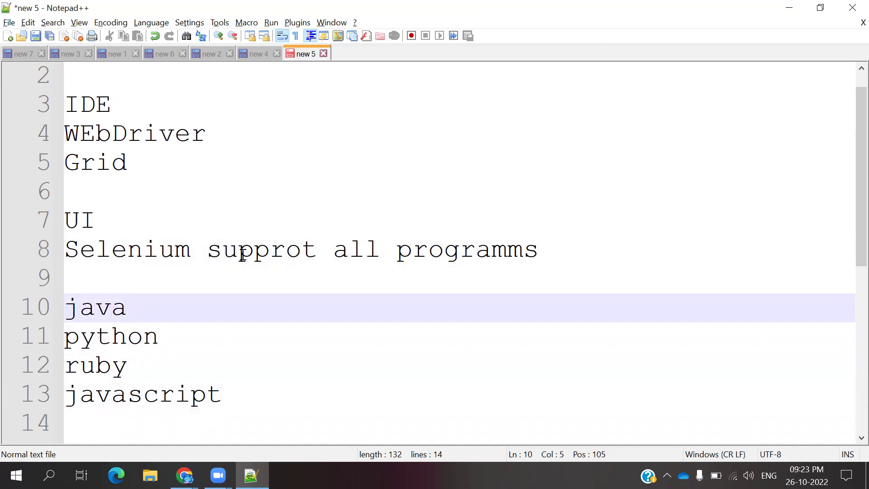
{"action": "type", "text": "- selen"}
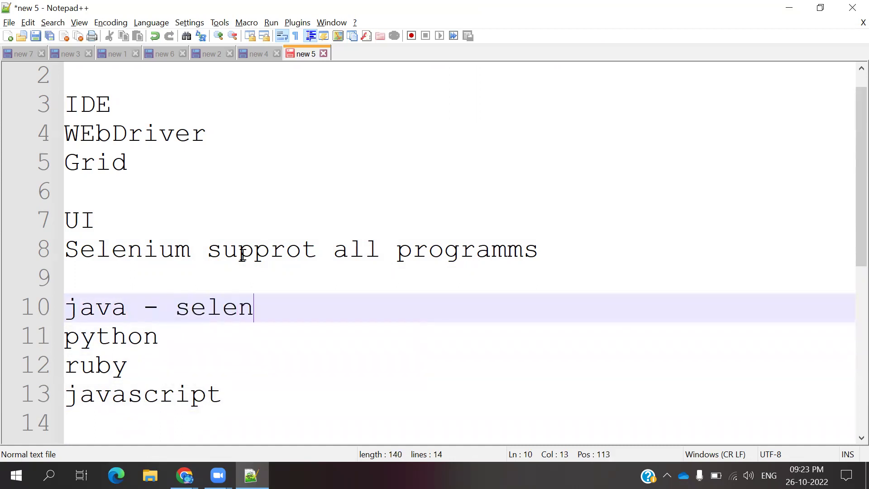
{"action": "type", "text": "ium"}
{"action": "key", "text": "Down"}
{"action": "type", "text": "- "}
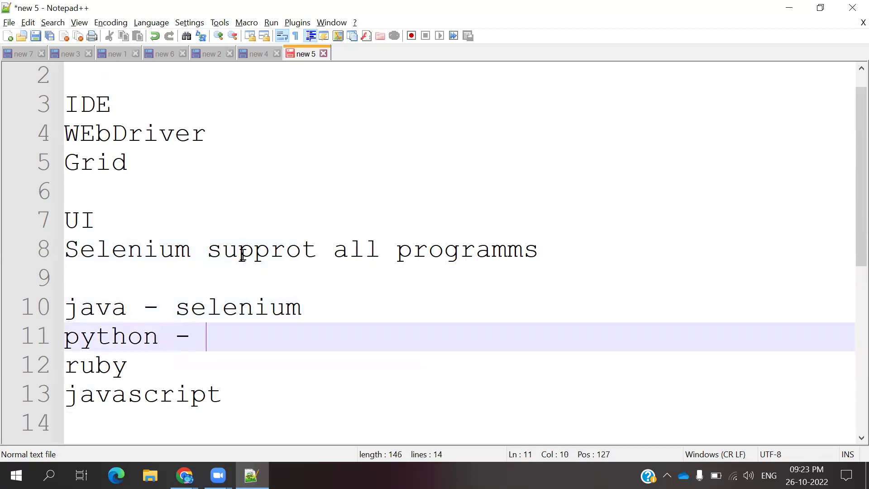
{"action": "type", "text": "selenium"}
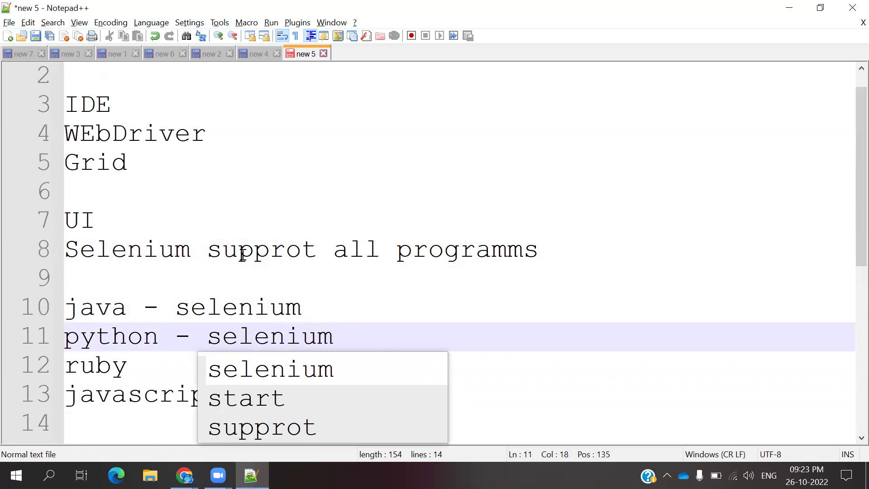
{"action": "double_click", "coordinate": [119, 397]}
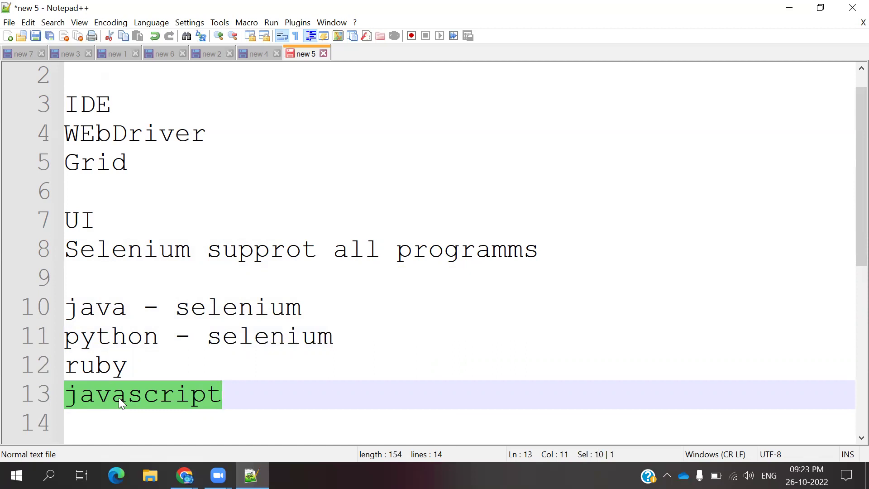
{"action": "key", "text": "Down"}
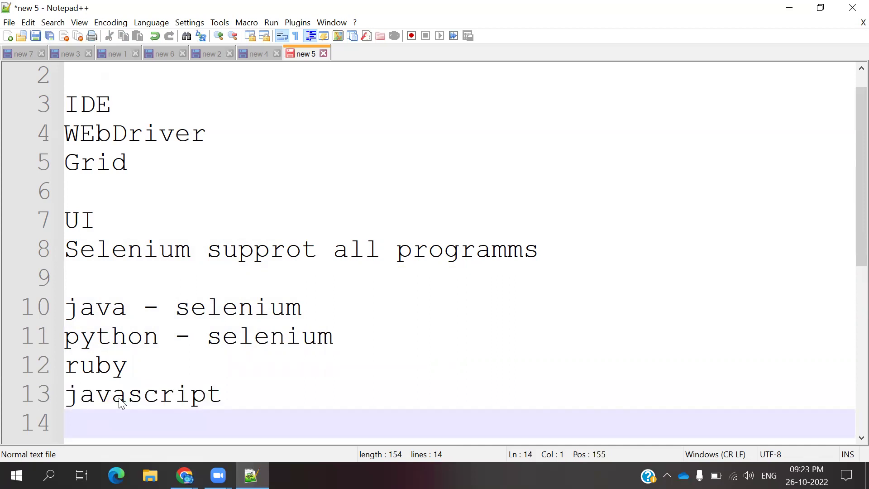
{"action": "key", "text": "alt+Tab"}
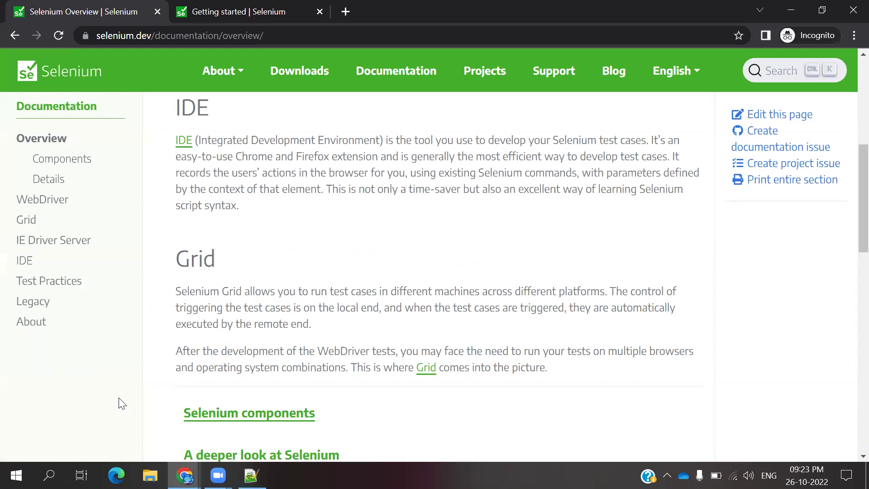
Back in the notes, write 'laster : 4' on a new line 15.
{"action": "key", "text": "alt+Tab"}
{"action": "key", "text": "Return"}
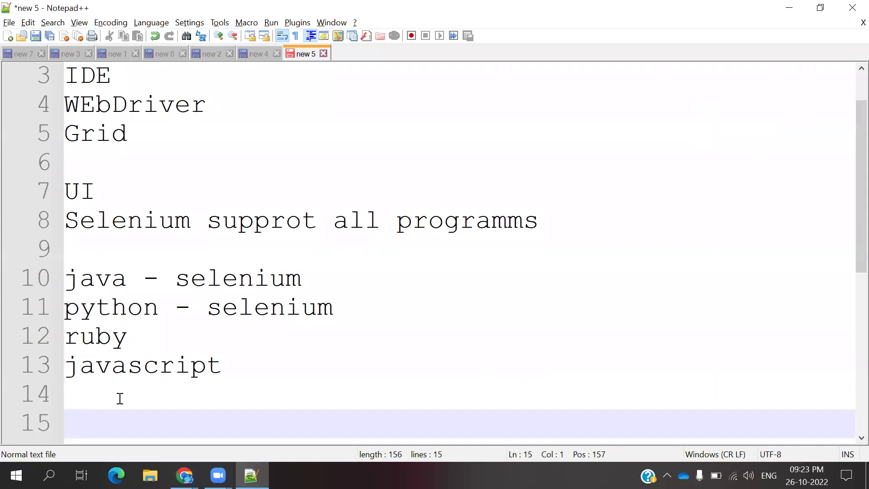
{"action": "type", "text": "laste"}
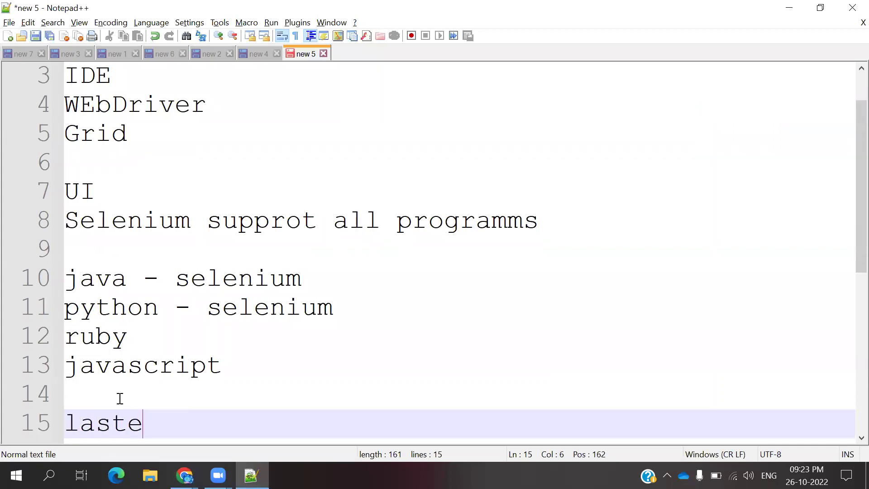
{"action": "type", "text": "r : 4"}
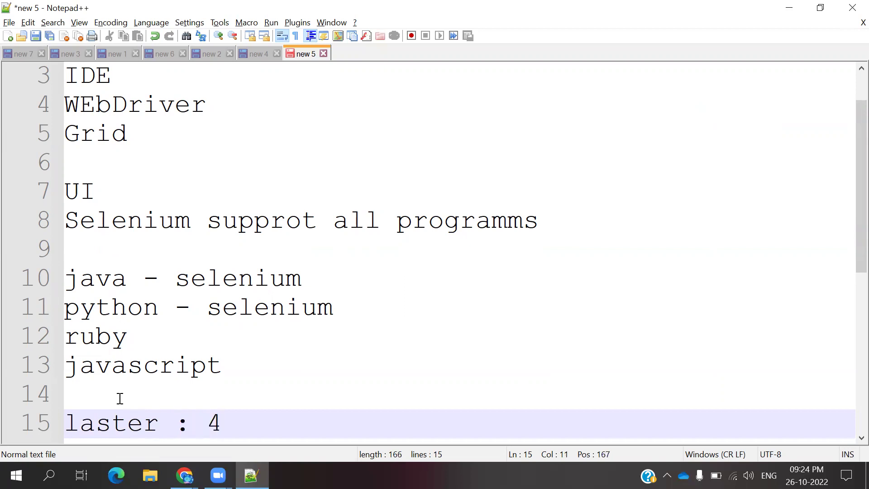
Open the Selenium Downloads page and scroll through its release information.
{"action": "key", "text": "alt+Tab"}
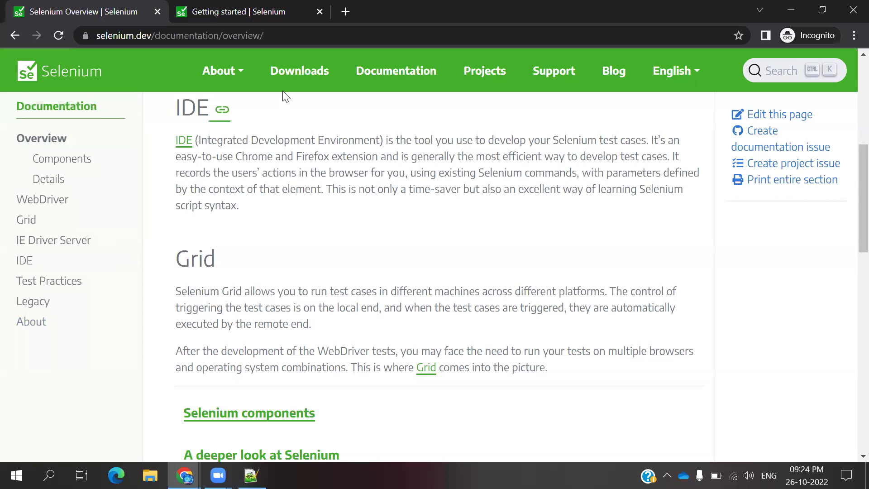
{"action": "left_click", "coordinate": [301, 73]}
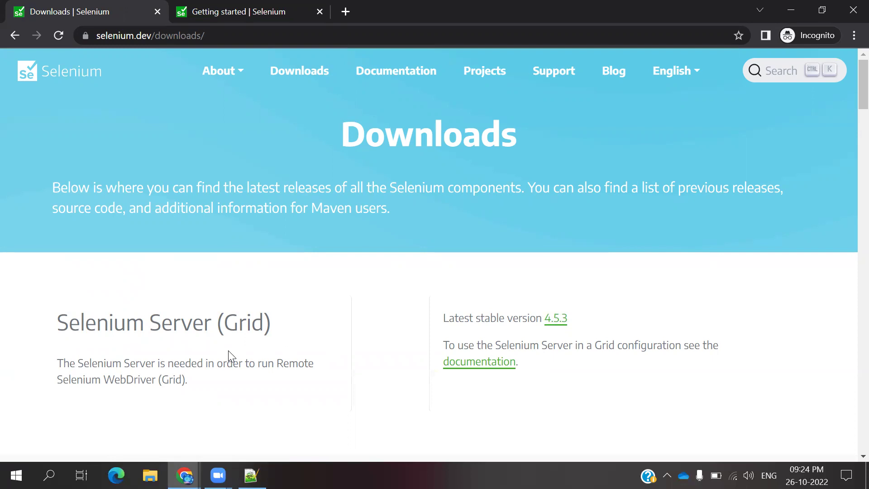
{"action": "scroll", "coordinate": [310, 285], "scroll_direction": "down", "scroll_amount": 6}
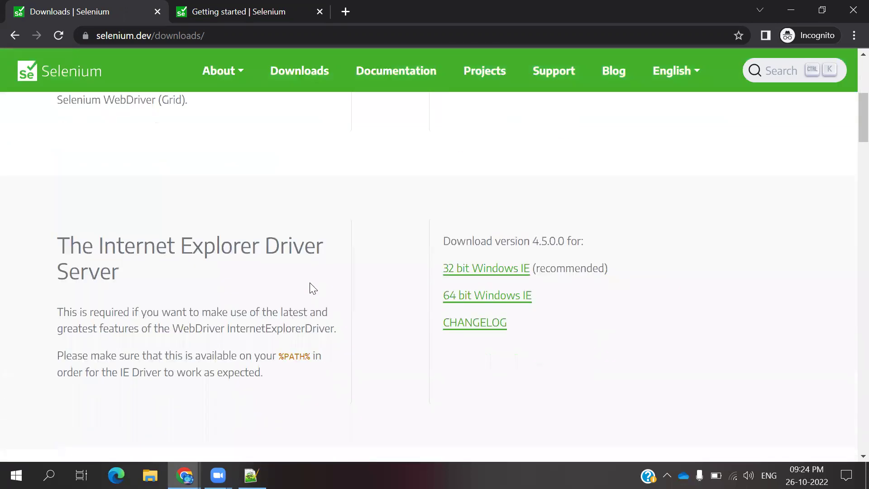
{"action": "scroll", "coordinate": [309, 283], "scroll_direction": "down", "scroll_amount": 9}
{"action": "scroll", "coordinate": [311, 288], "scroll_direction": "down", "scroll_amount": 9}
{"action": "scroll", "coordinate": [311, 288], "scroll_direction": "down", "scroll_amount": 16}
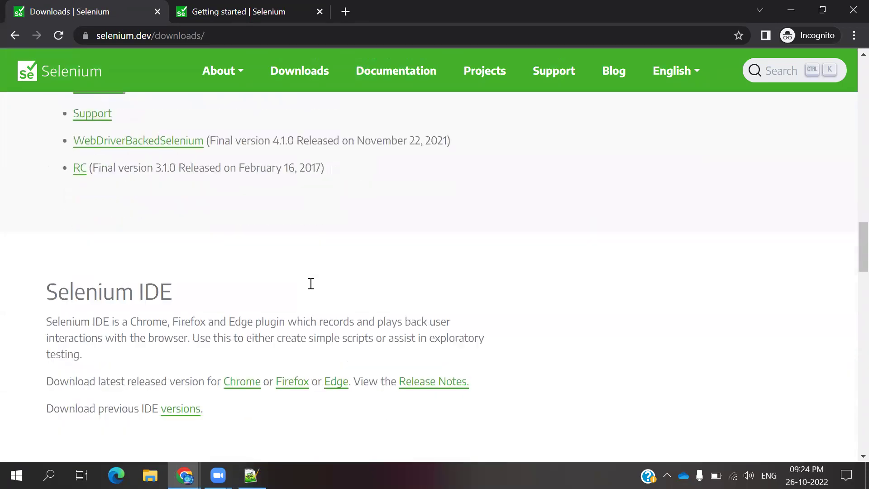
{"action": "scroll", "coordinate": [311, 288], "scroll_direction": "down", "scroll_amount": 10}
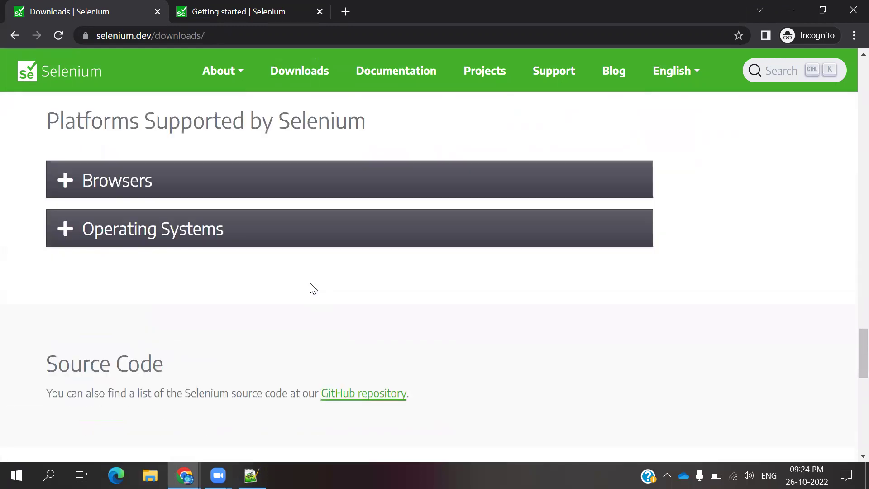
{"action": "scroll", "coordinate": [313, 289], "scroll_direction": "down", "scroll_amount": 1}
{"action": "scroll", "coordinate": [311, 288], "scroll_direction": "up", "scroll_amount": 2}
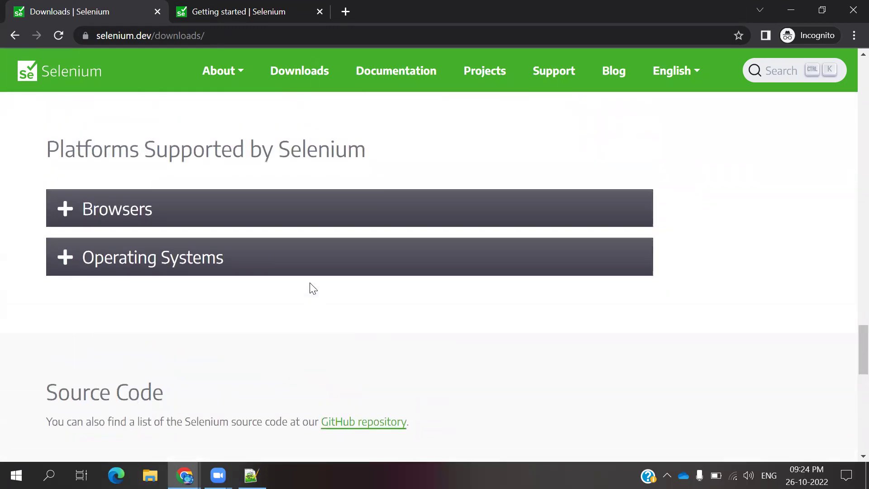
Expand and collapse the supported Browsers and Operating Systems lists.
{"action": "left_click", "coordinate": [195, 221]}
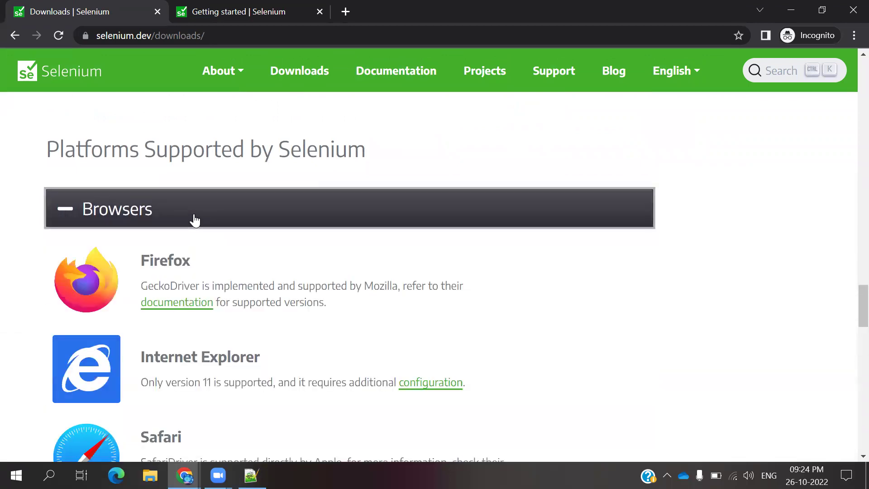
{"action": "left_click", "coordinate": [194, 222]}
{"action": "left_click", "coordinate": [148, 257]}
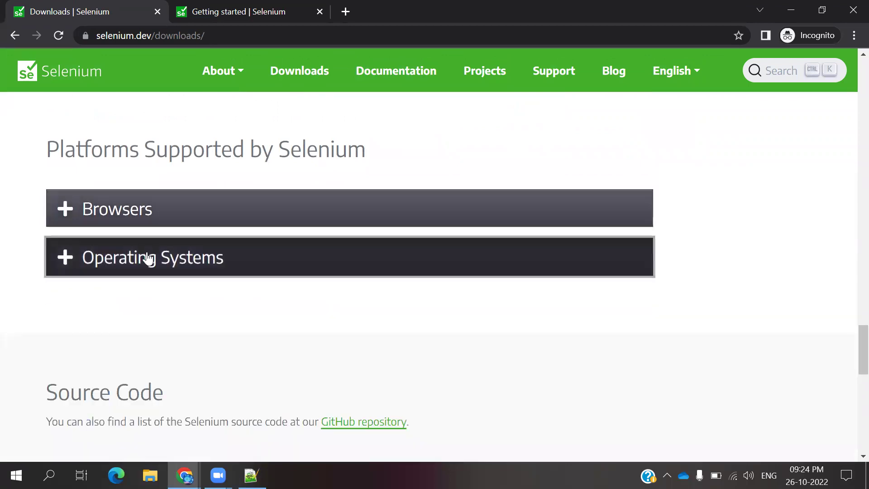
{"action": "left_click", "coordinate": [149, 257]}
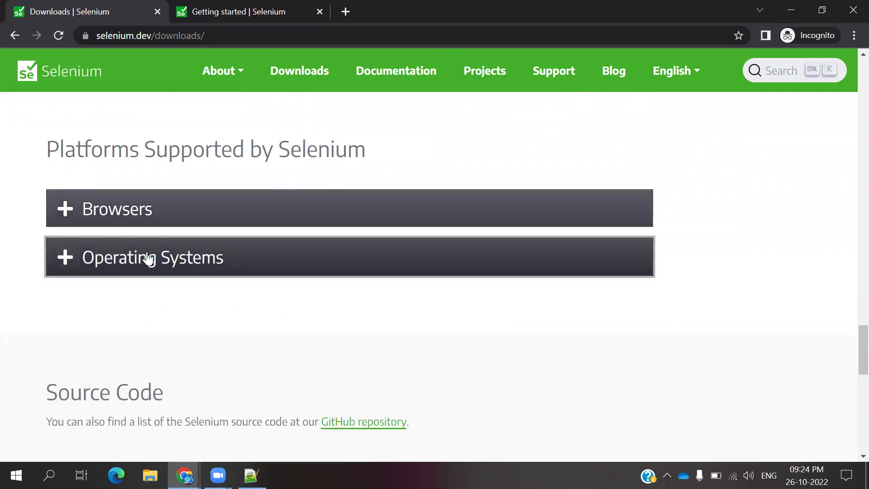
Compare the per-language release versions and Selenium Server (Grid) 4.5.3 on the Downloads page.
{"action": "scroll", "coordinate": [148, 257], "scroll_direction": "down", "scroll_amount": 10}
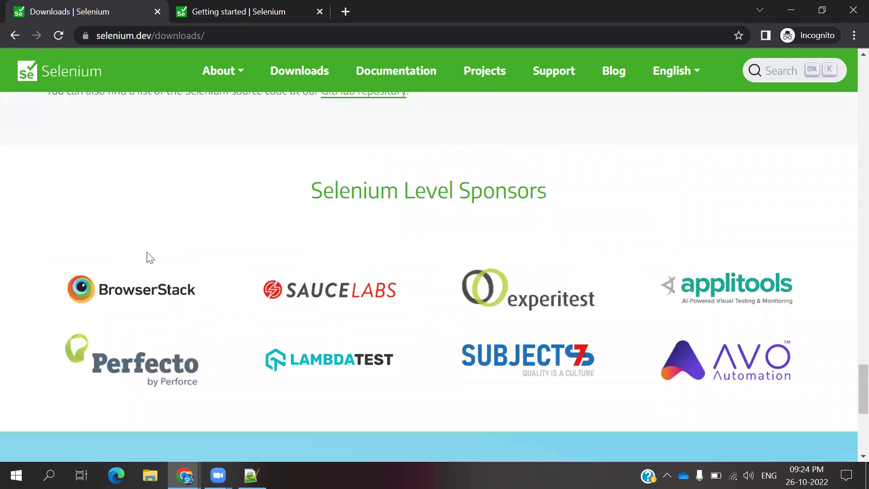
{"action": "scroll", "coordinate": [148, 259], "scroll_direction": "up", "scroll_amount": 15}
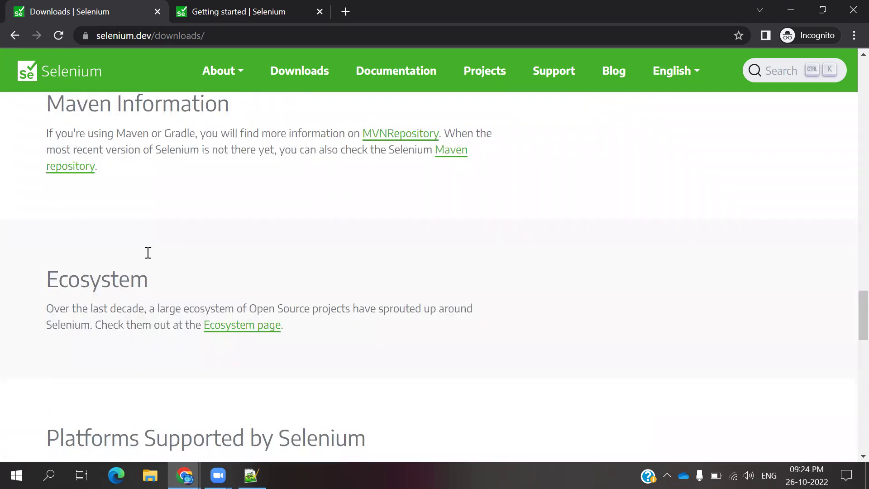
{"action": "scroll", "coordinate": [148, 256], "scroll_direction": "up", "scroll_amount": 8}
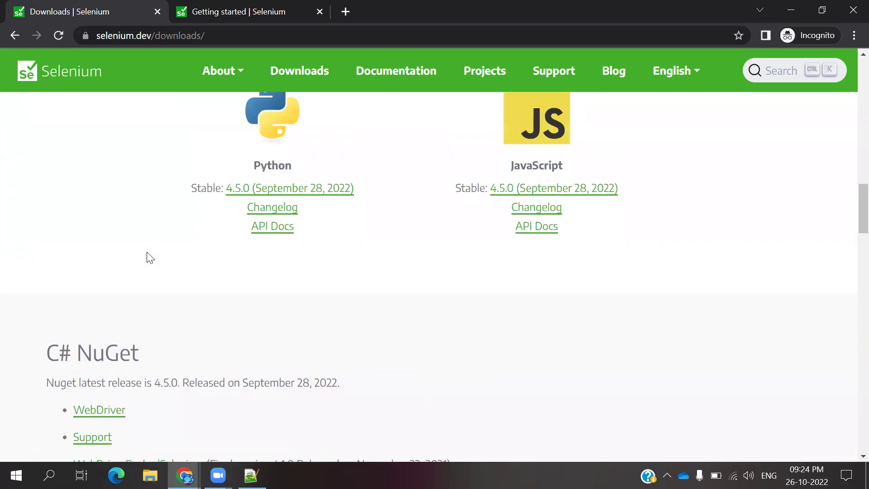
{"action": "scroll", "coordinate": [150, 257], "scroll_direction": "down", "scroll_amount": 3}
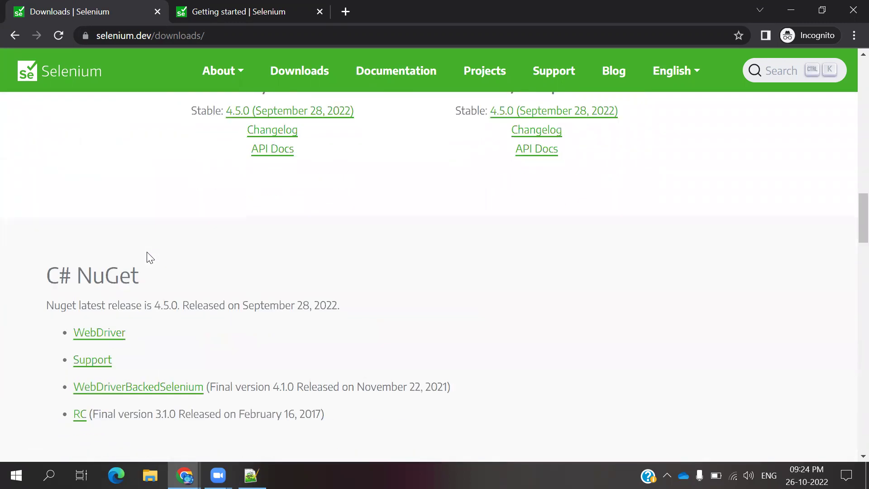
{"action": "scroll", "coordinate": [147, 257], "scroll_direction": "down", "scroll_amount": 2}
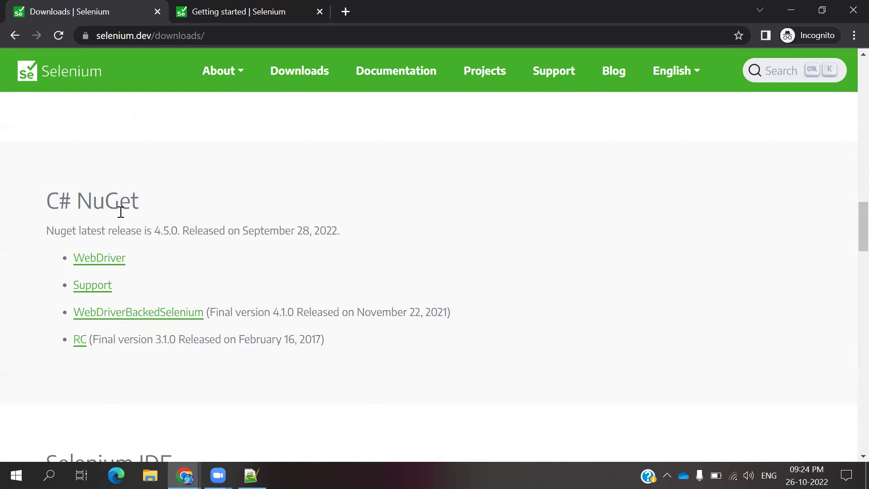
{"action": "scroll", "coordinate": [121, 211], "scroll_direction": "up", "scroll_amount": 3}
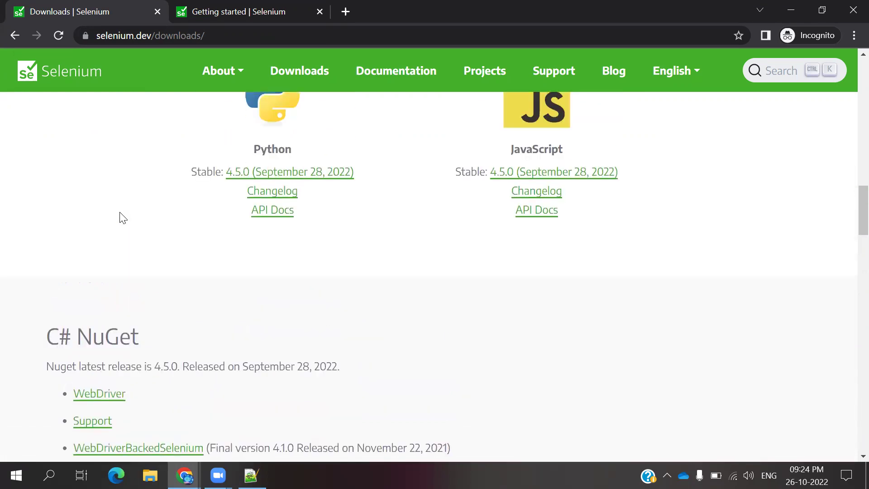
{"action": "scroll", "coordinate": [121, 218], "scroll_direction": "up", "scroll_amount": 1}
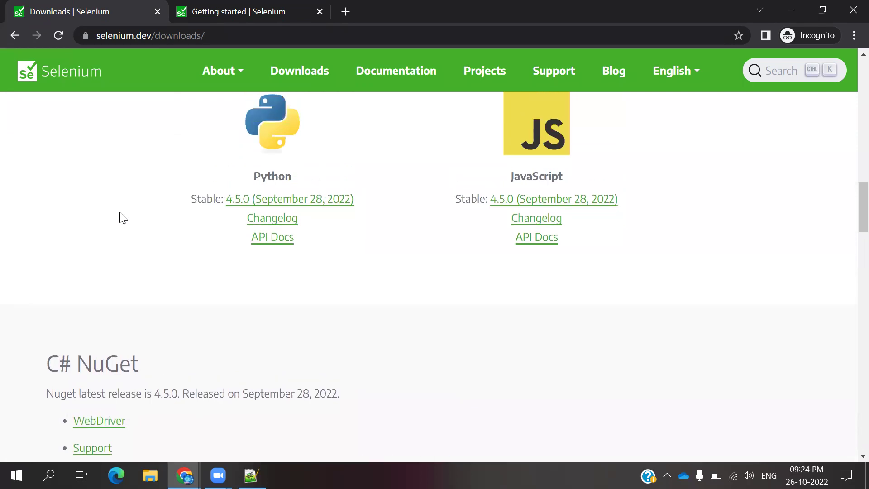
{"action": "scroll", "coordinate": [121, 218], "scroll_direction": "up", "scroll_amount": 10}
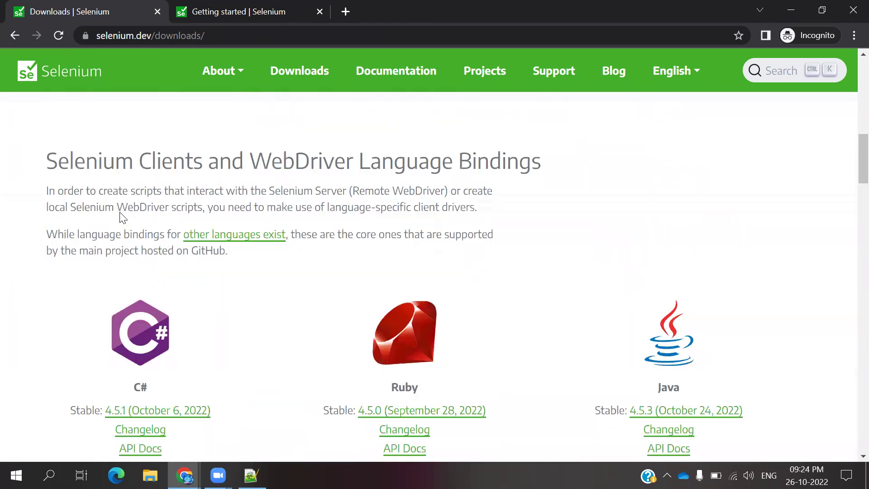
{"action": "scroll", "coordinate": [121, 218], "scroll_direction": "up", "scroll_amount": 10}
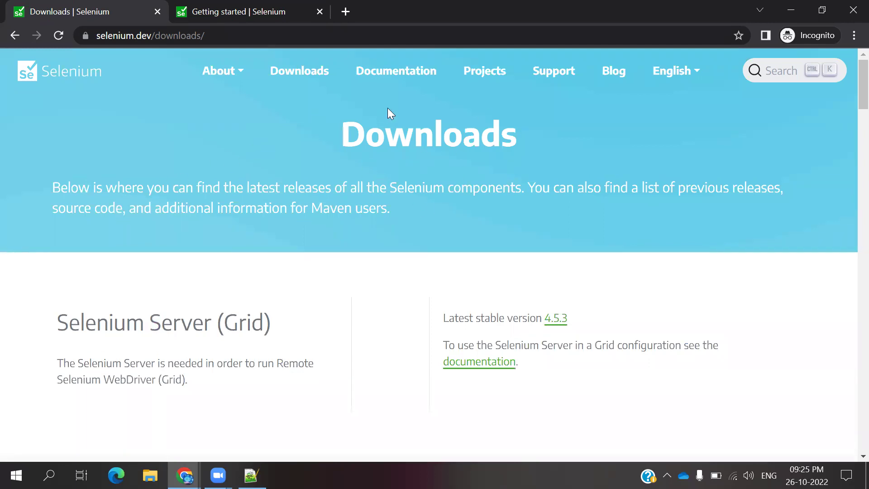
In a new tab, find MVN Repository by searching 'maven rep' and search it for 'selenium'.
{"action": "left_click", "coordinate": [264, 22]}
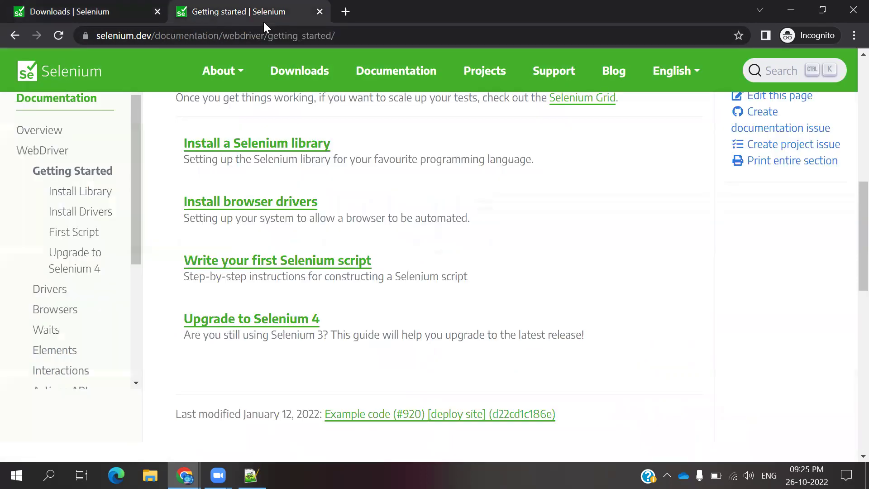
{"action": "left_click", "coordinate": [356, 20]}
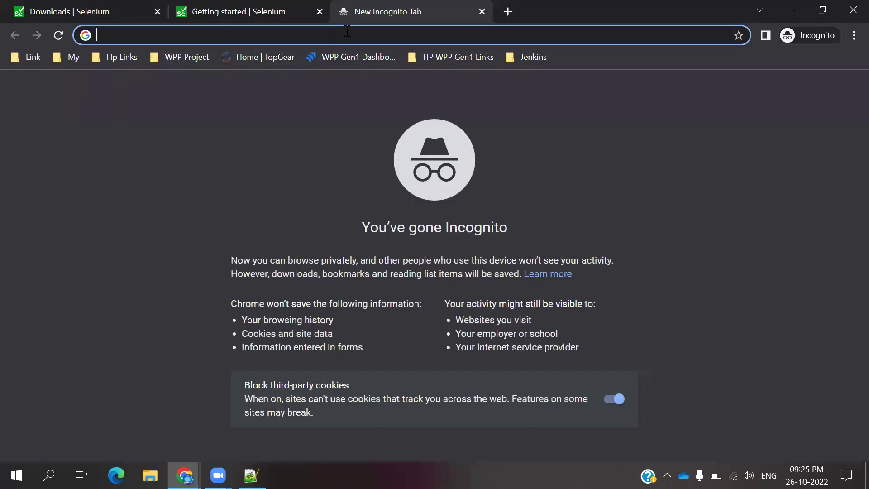
{"action": "type", "text": "maven rep"}
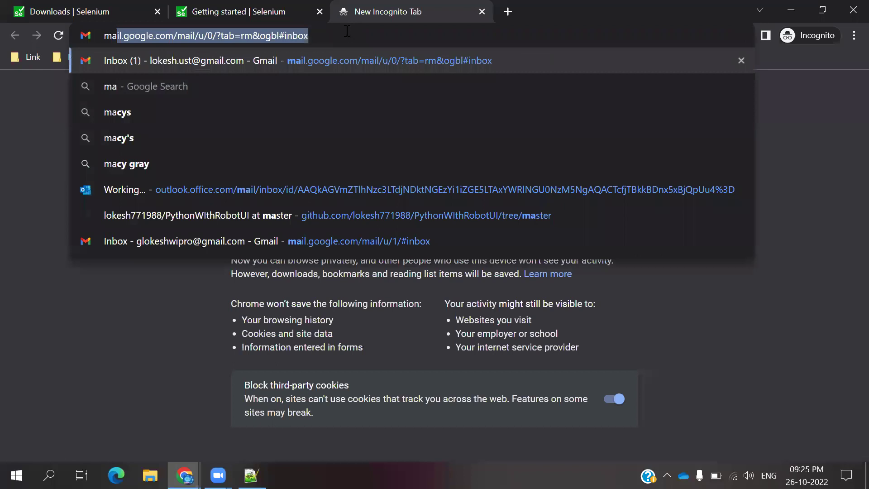
{"action": "key", "text": "Return"}
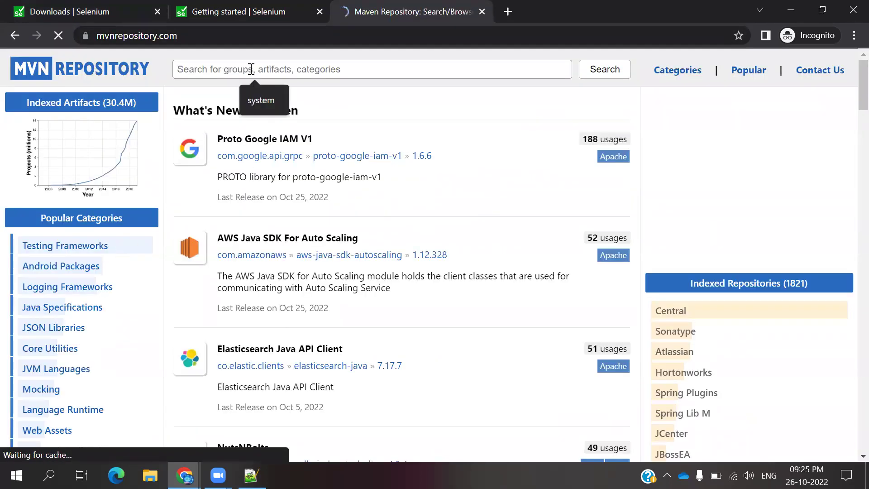
{"action": "type", "text": "selenium"}
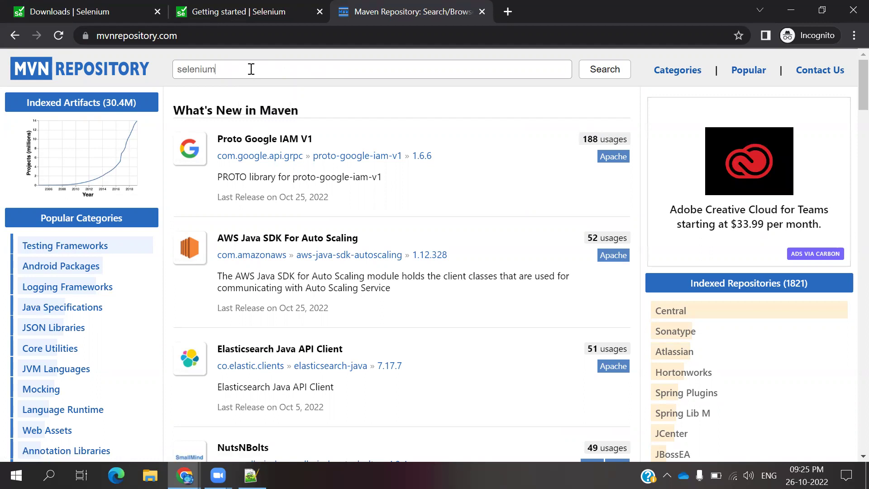
{"action": "key", "text": "Return"}
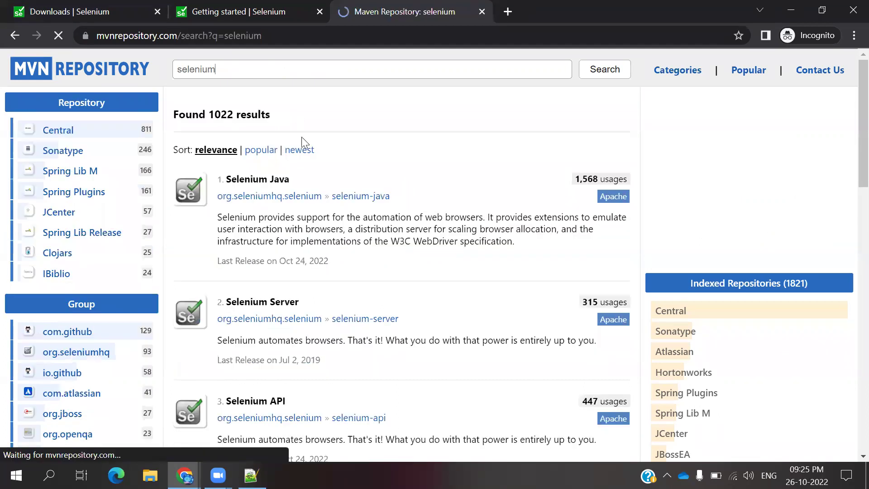
Browse the Selenium Java version history, topped by 4.5.3, then go back to the Downloads tab.
{"action": "left_click", "coordinate": [269, 181]}
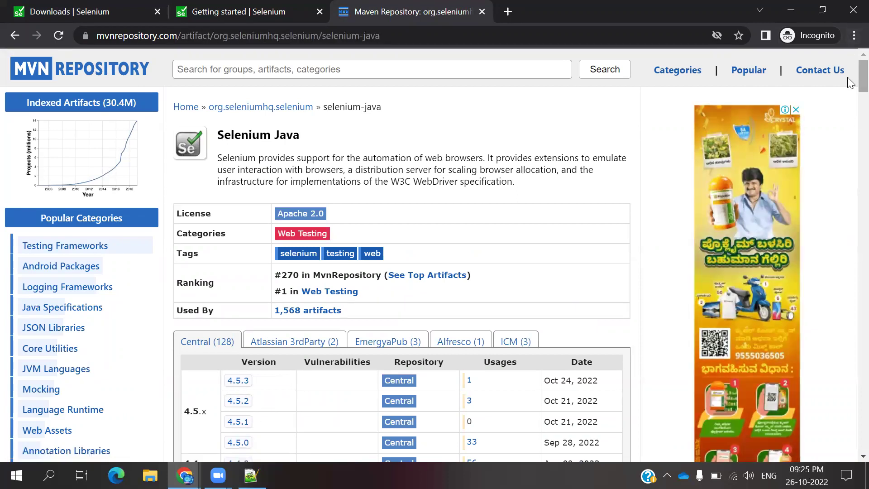
{"action": "scroll", "coordinate": [851, 90], "scroll_direction": "down", "scroll_amount": 4}
{"action": "scroll", "coordinate": [850, 104], "scroll_direction": "down", "scroll_amount": 4}
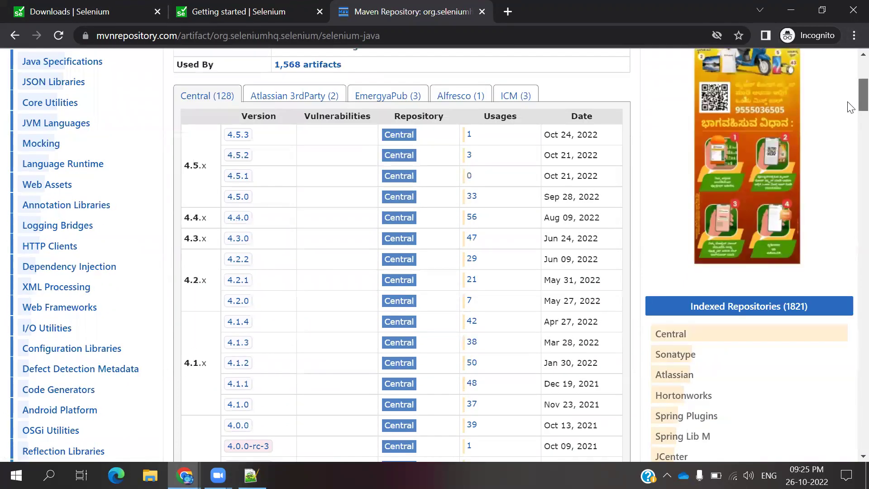
{"action": "scroll", "coordinate": [850, 118], "scroll_direction": "down", "scroll_amount": 4}
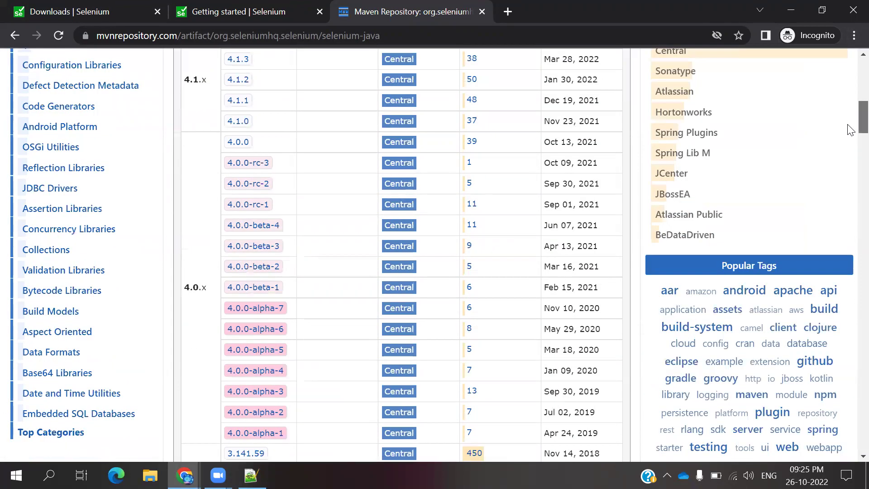
{"action": "scroll", "coordinate": [850, 130], "scroll_direction": "down", "scroll_amount": 2}
{"action": "scroll", "coordinate": [850, 129], "scroll_direction": "up", "scroll_amount": 3}
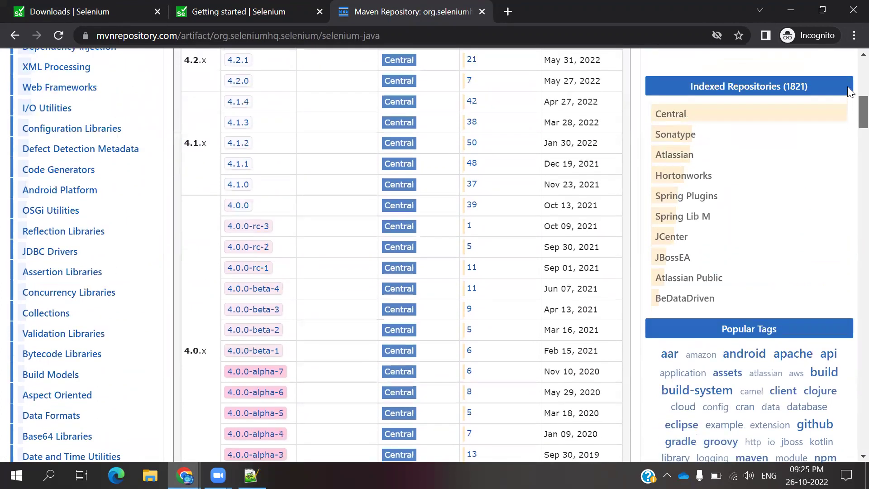
{"action": "scroll", "coordinate": [850, 104], "scroll_direction": "up", "scroll_amount": 8}
{"action": "left_click", "coordinate": [89, 11]}
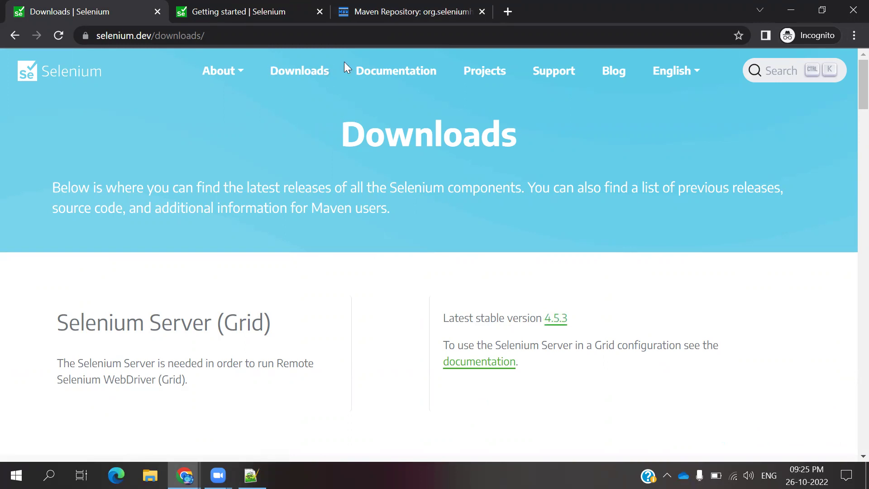
Recheck Selenium Java 4.5.3 on MVN Repository, then go back to the Getting started page.
{"action": "left_click", "coordinate": [363, 18]}
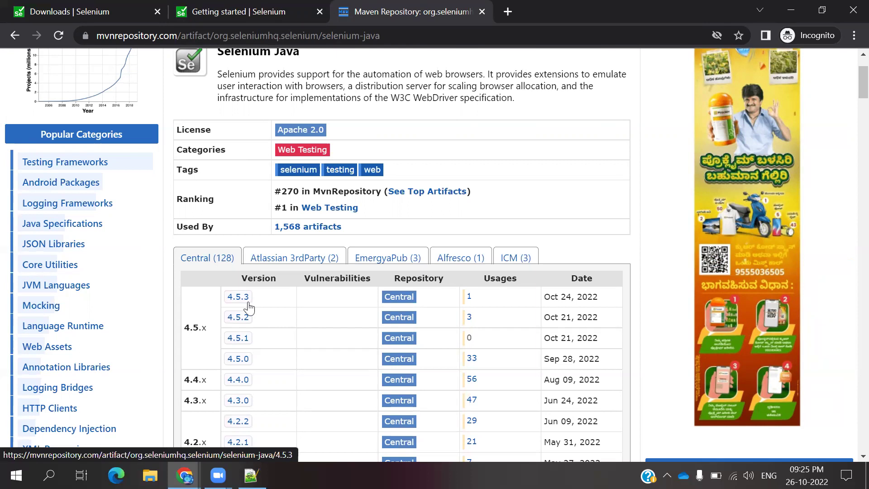
{"action": "left_click", "coordinate": [253, 12]}
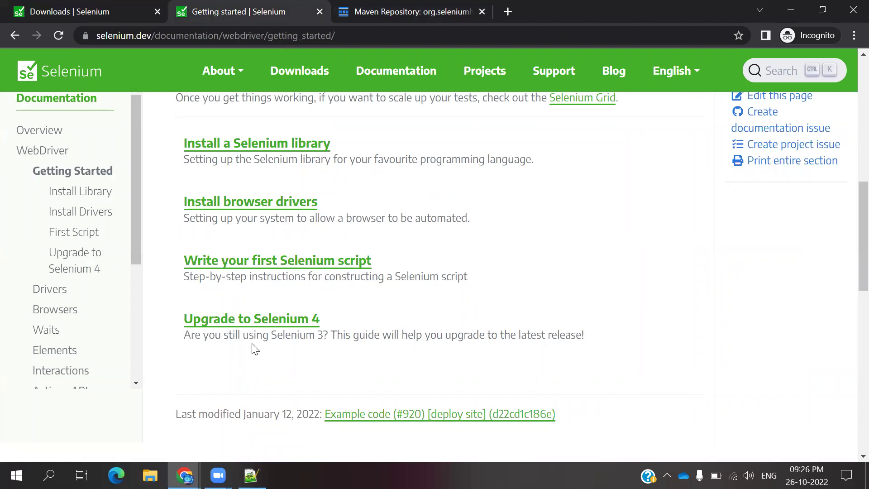
Add the note 'it don;t hav any reportting tool' on a new line below the version note.
{"action": "left_click", "coordinate": [251, 475]}
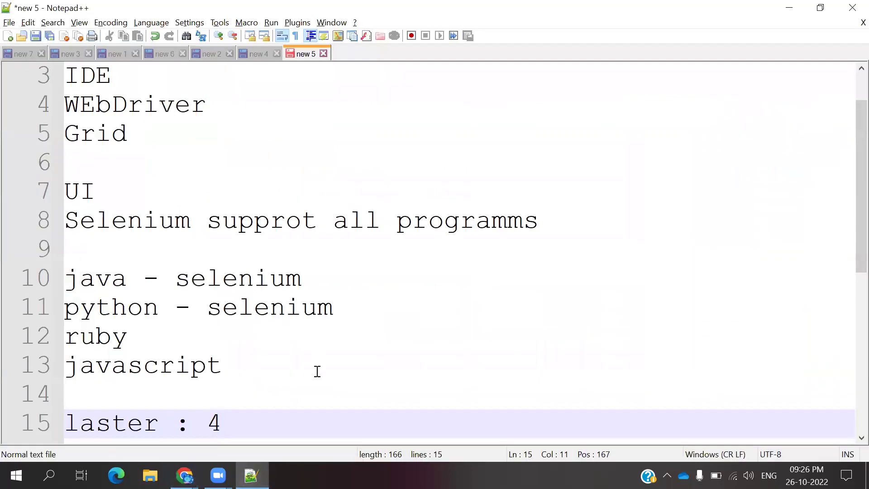
{"action": "key", "text": "Return"}
{"action": "key", "text": "Return"}
{"action": "type", "text": "it don;t hav any reportting tool"}
{"action": "key", "text": "Return"}
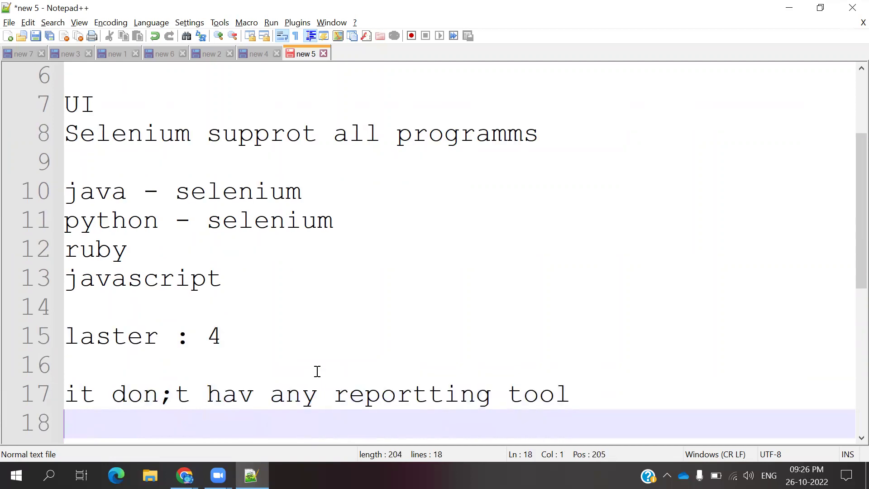